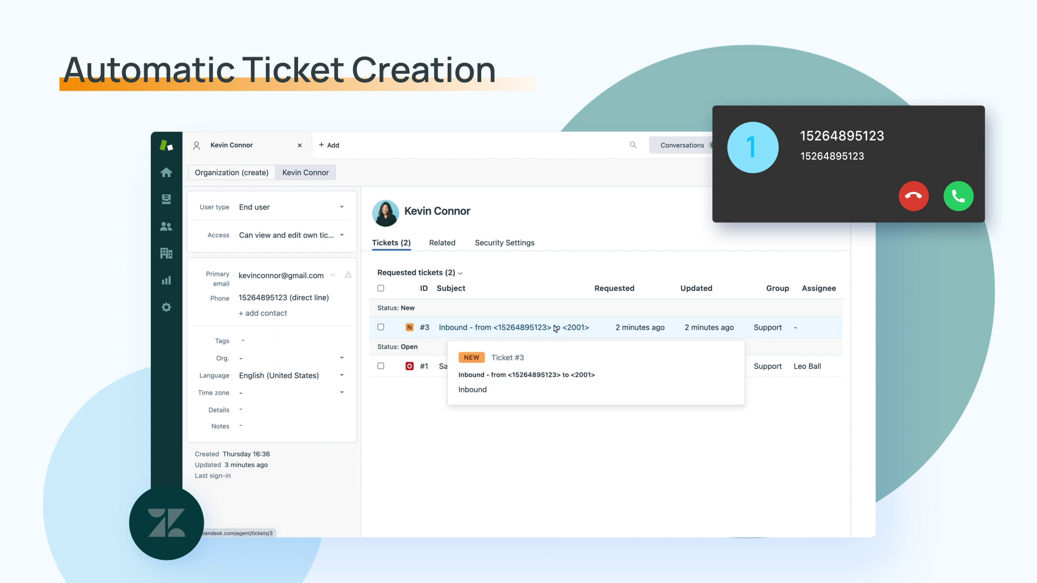
click(556, 328)
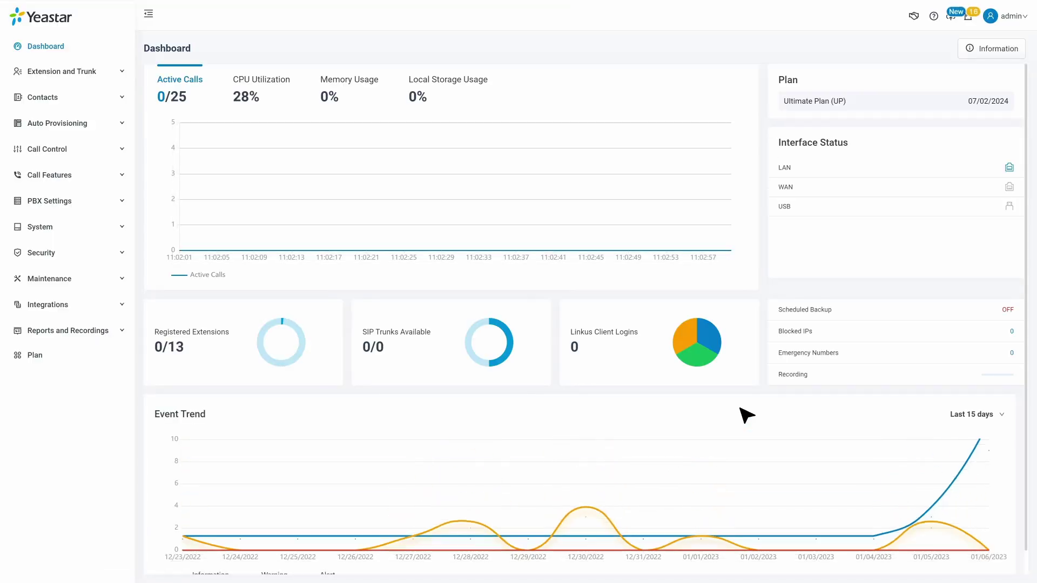
Start Zendesk integration under Integrations > Helpdesk and copy its Redirect URL.
click(217, 175)
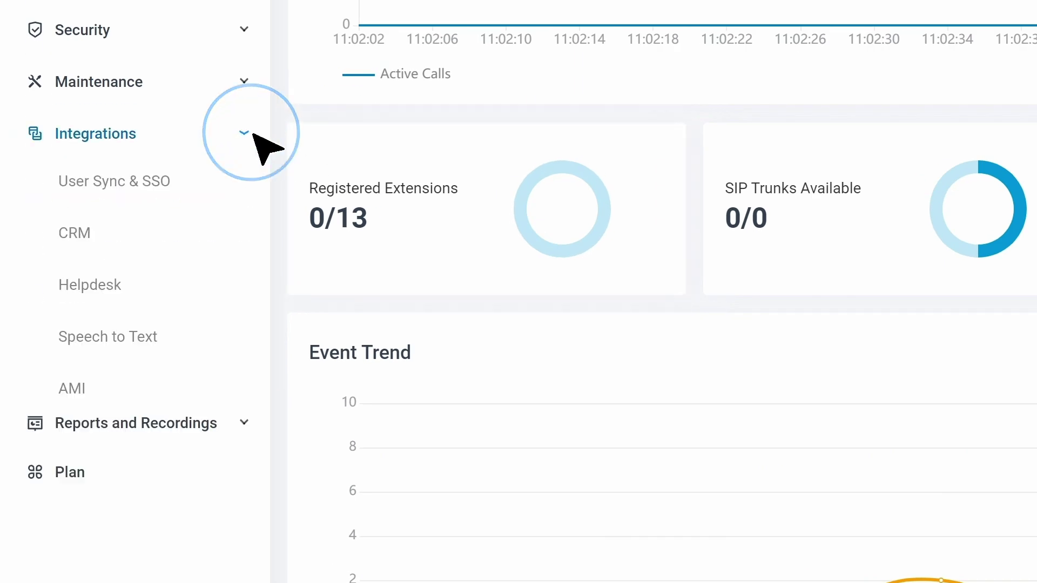
click(116, 295)
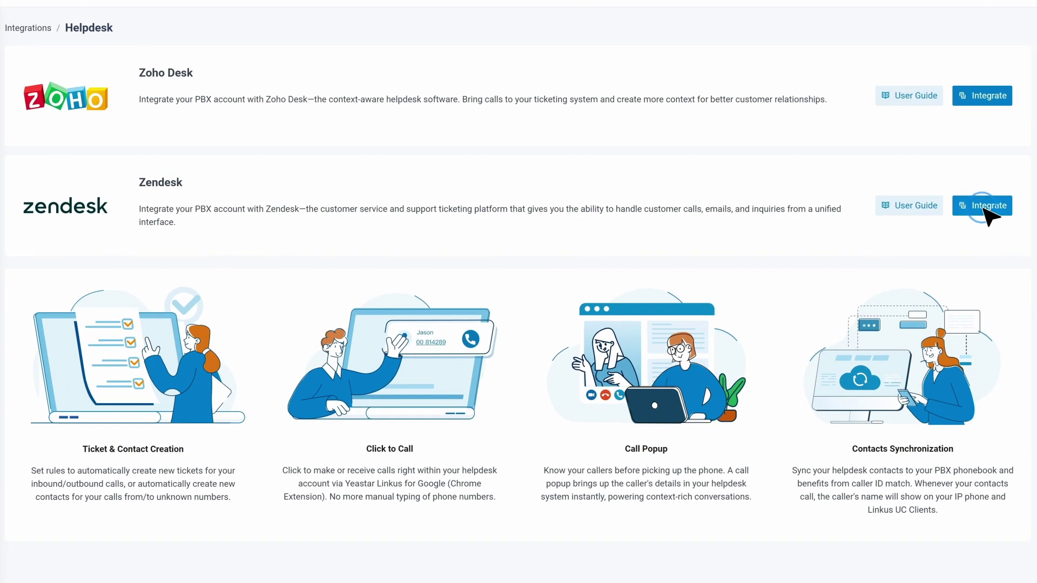
click(984, 202)
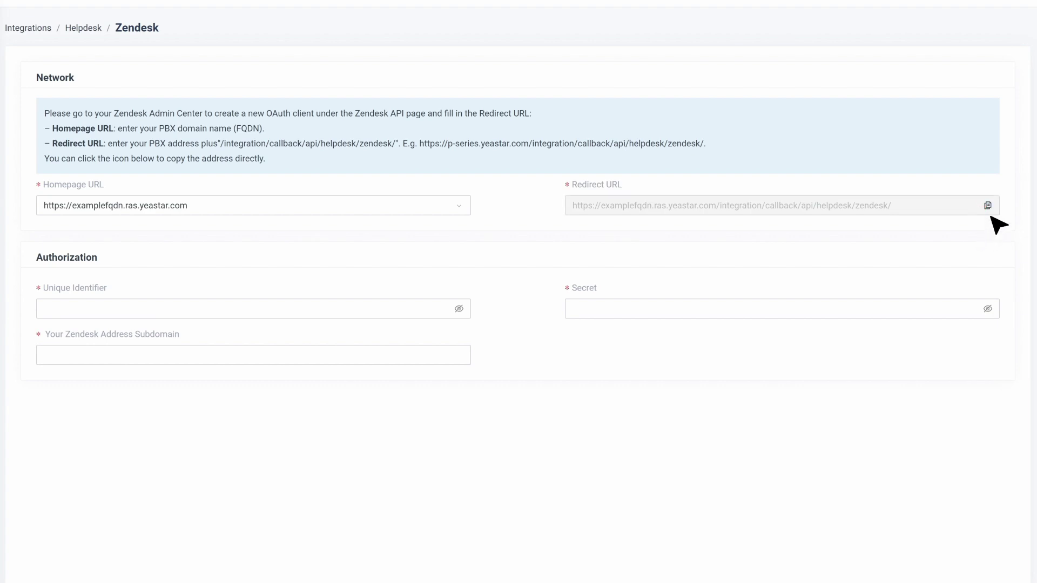
click(988, 206)
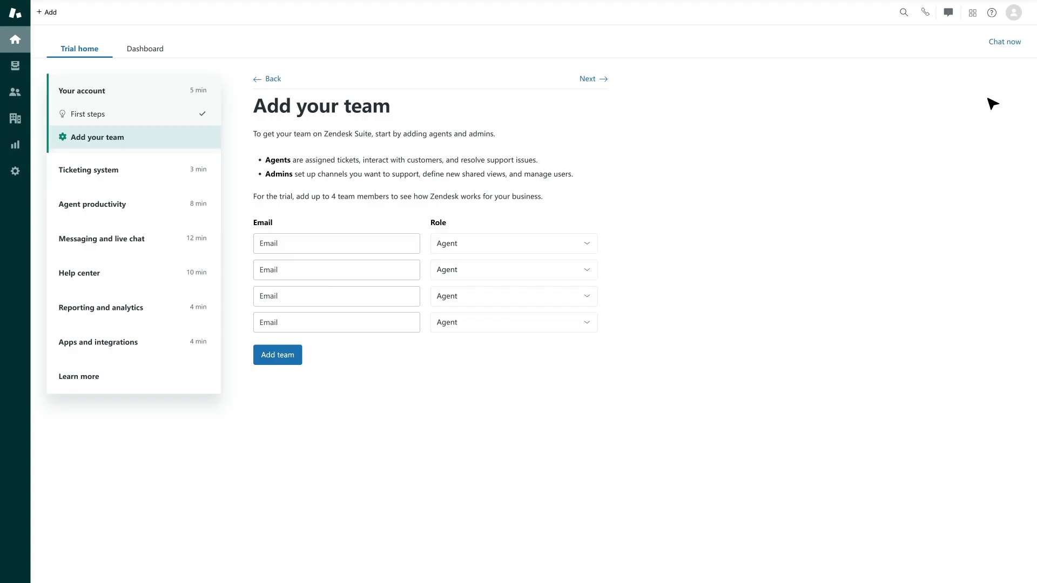
Go to Admin Center > Apps and integrations > Zendesk API.
click(940, 22)
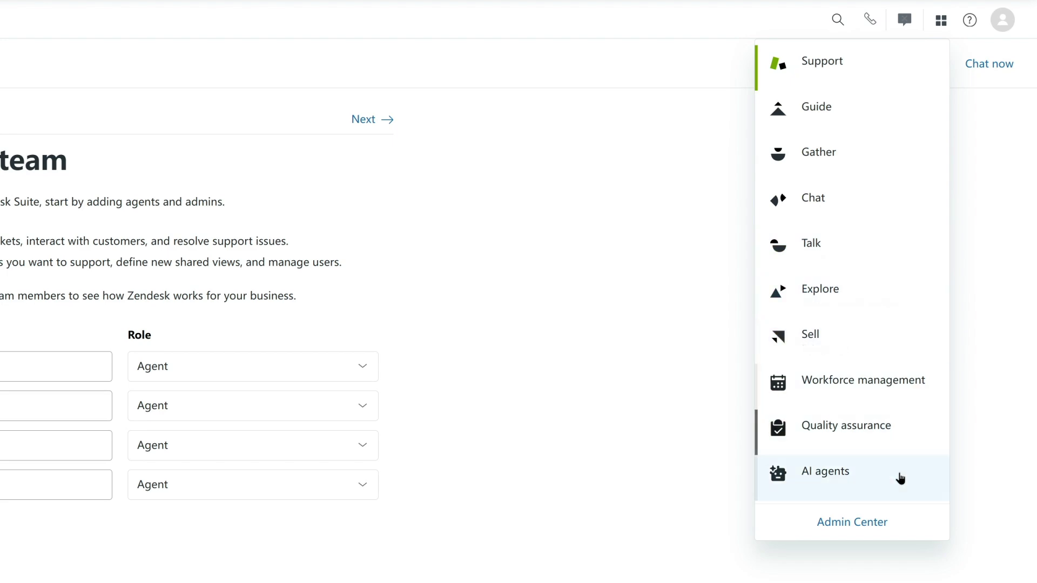
click(867, 526)
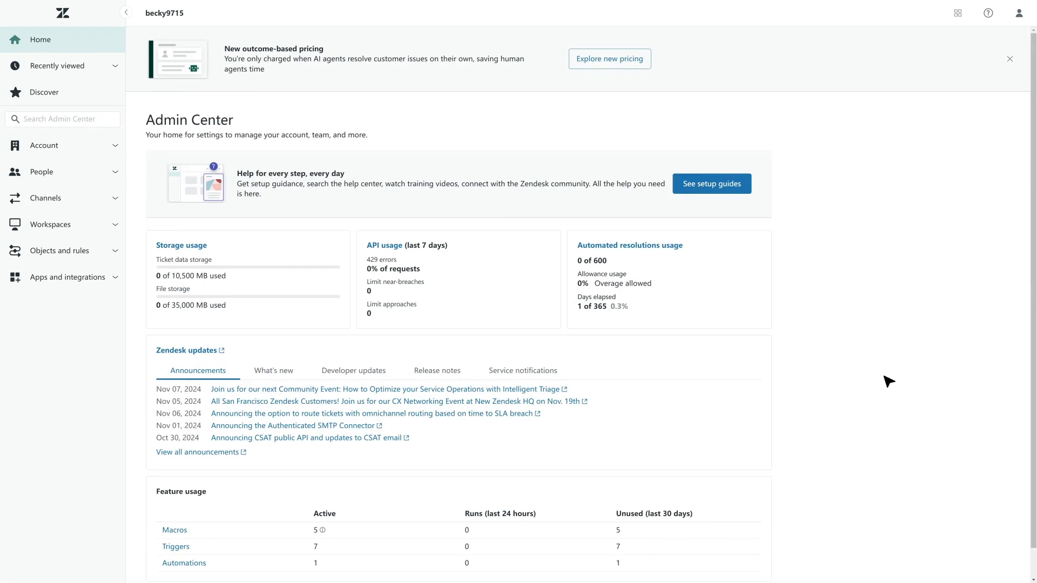
click(169, 108)
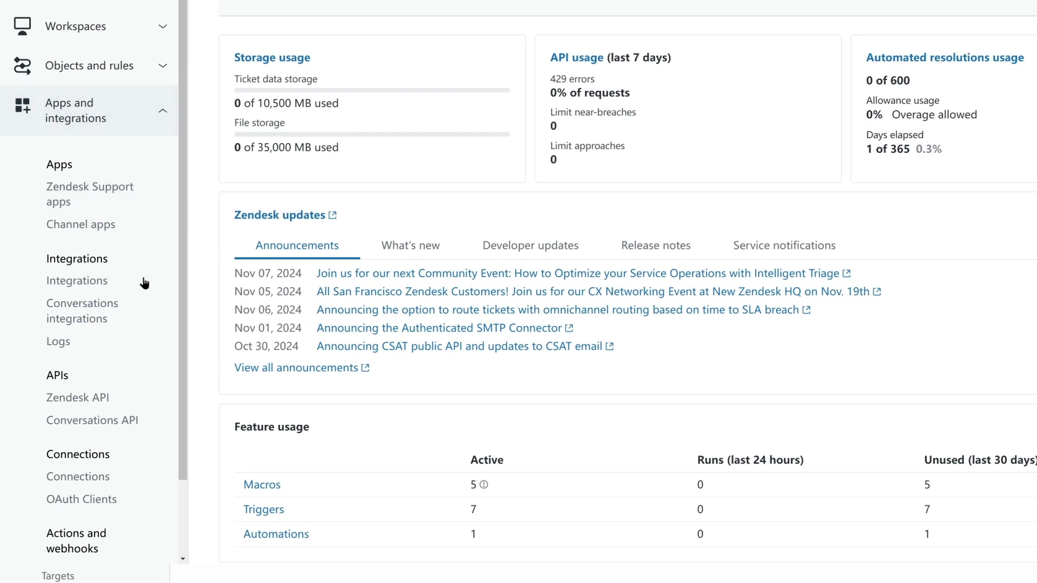
click(110, 399)
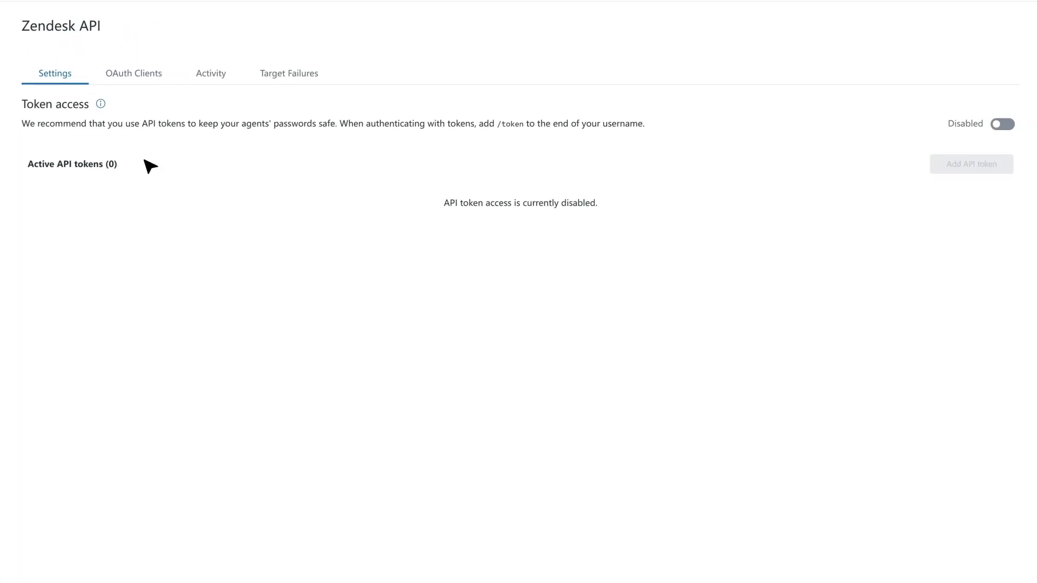
Add a new OAuth client named Yeastar P-Series PBX with company Yeastar, keeping the auto-filled identifier.
click(139, 84)
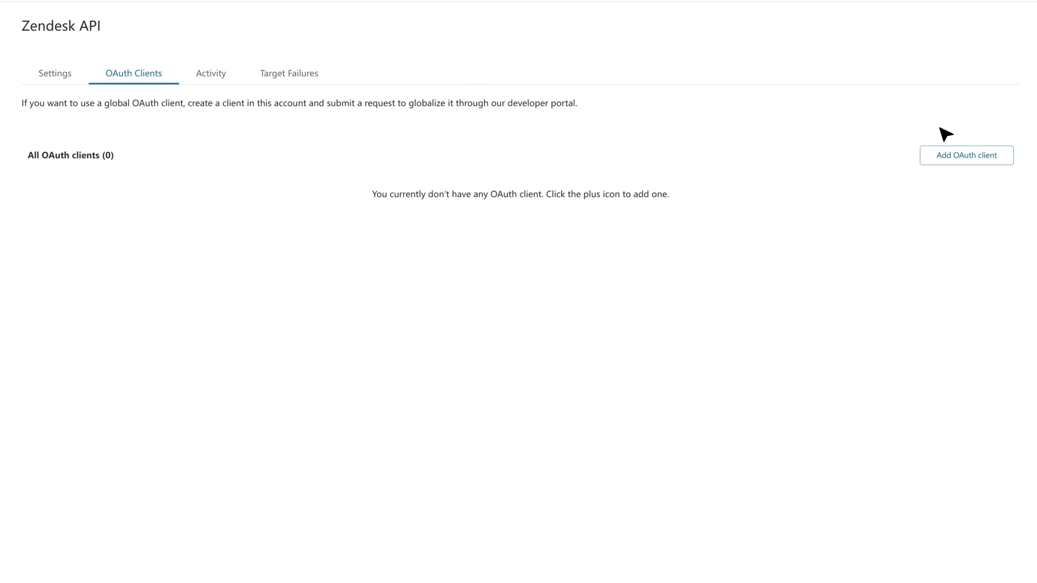
click(968, 157)
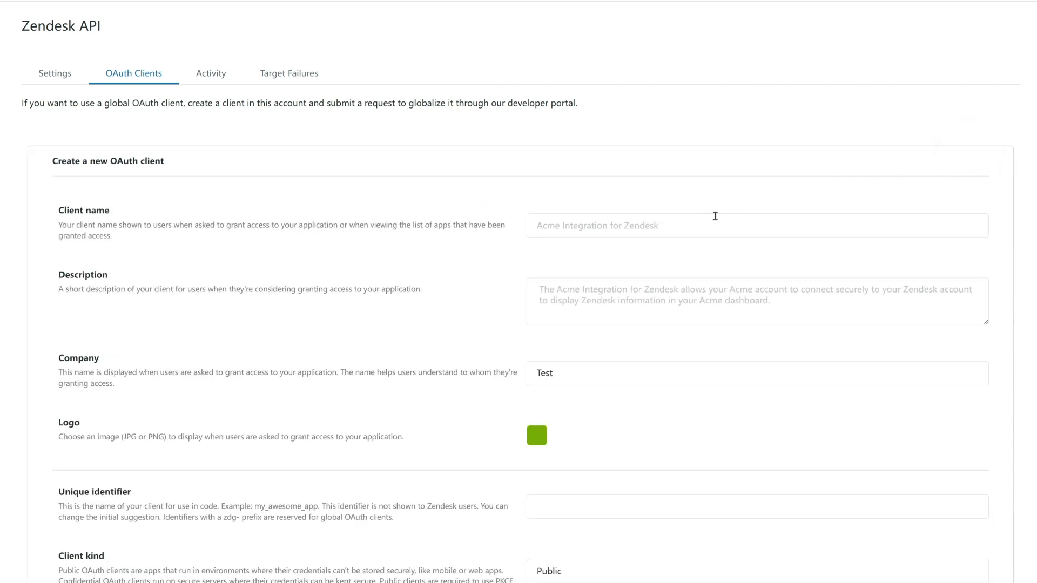
click(698, 225)
text(Yeastar)
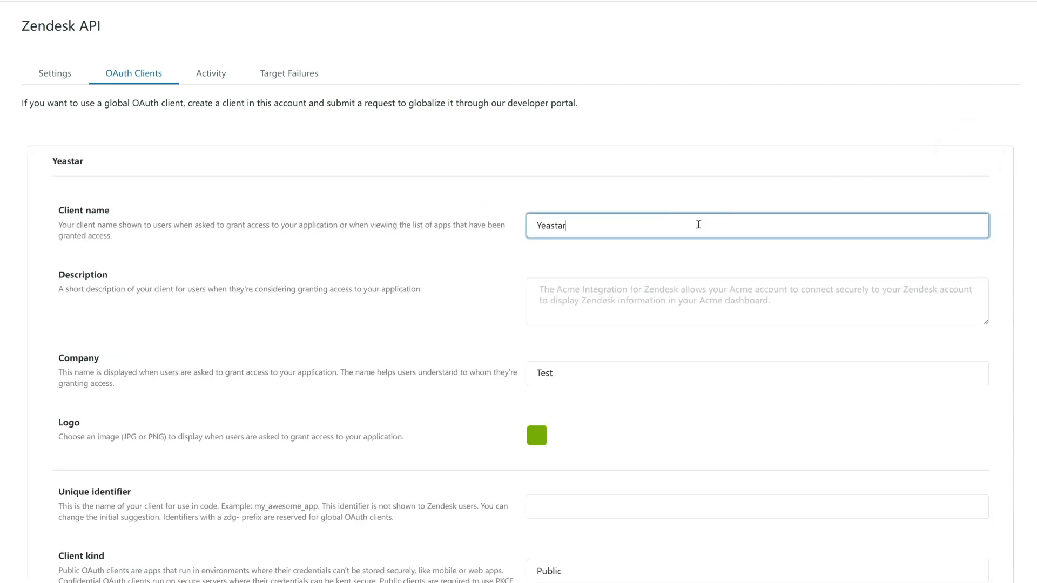
text( P-Series PBX)
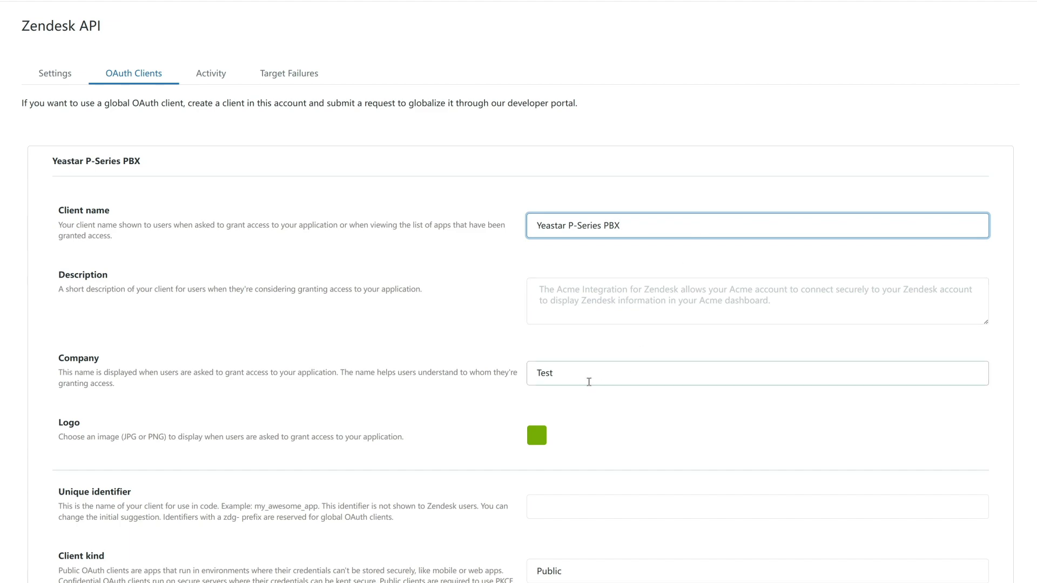
double_click(582, 376)
text(Yeastar)
scroll(582, 376, down, 2)
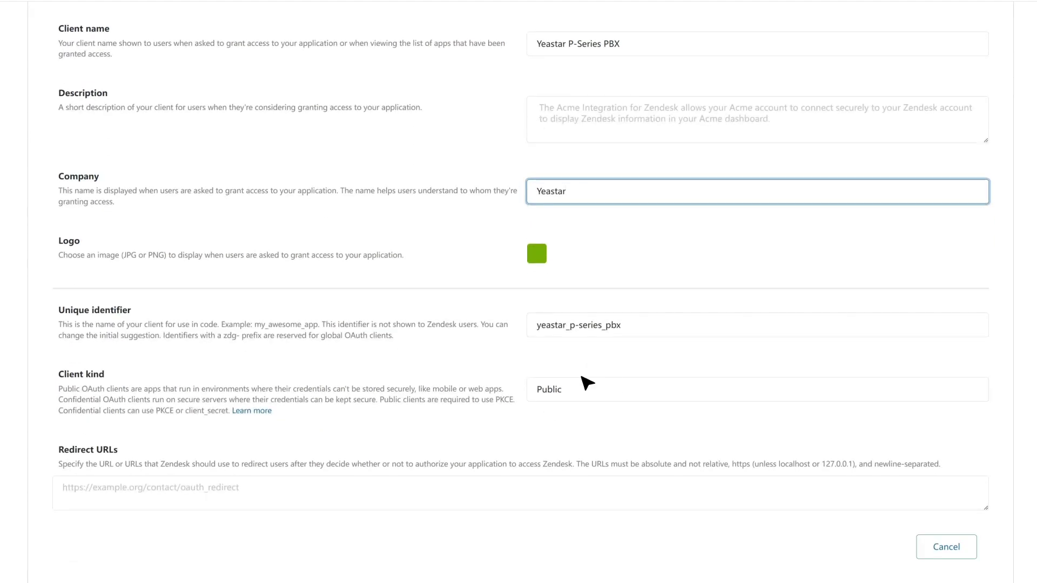
click(633, 324)
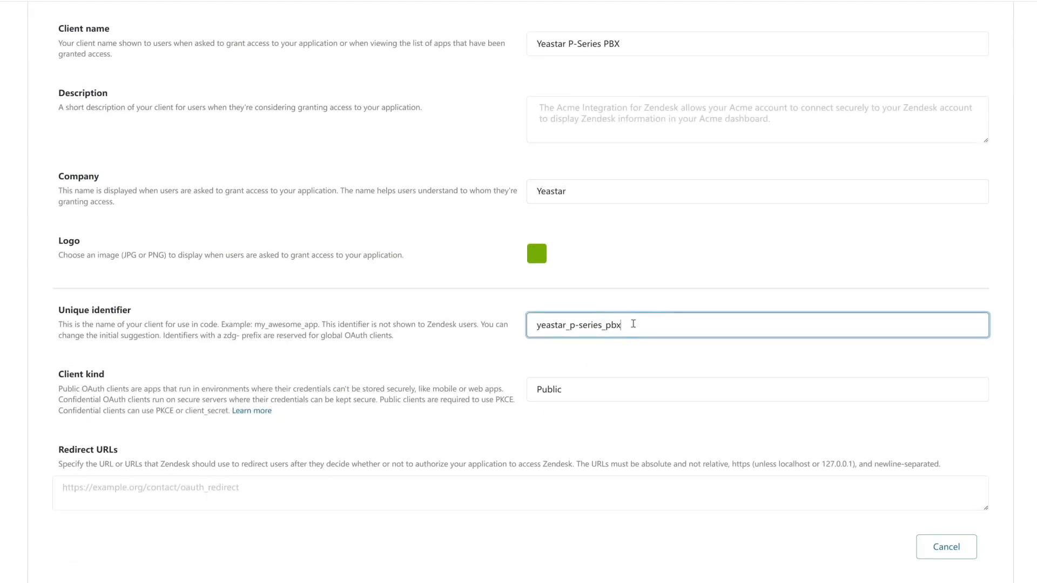
Make the client kind Confidential, paste the PBX redirect URL, and save the client.
click(612, 392)
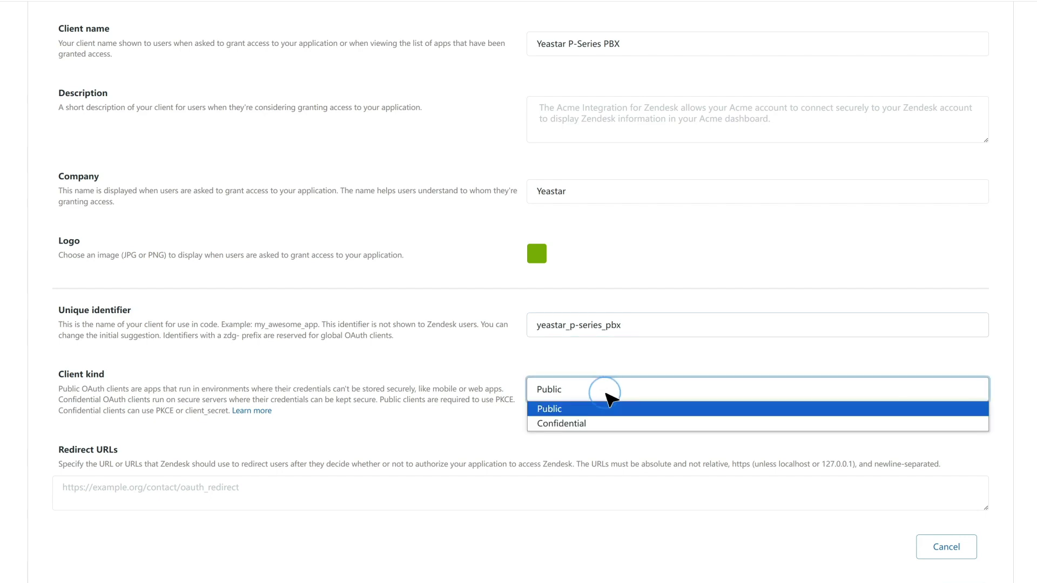
click(592, 429)
click(297, 487)
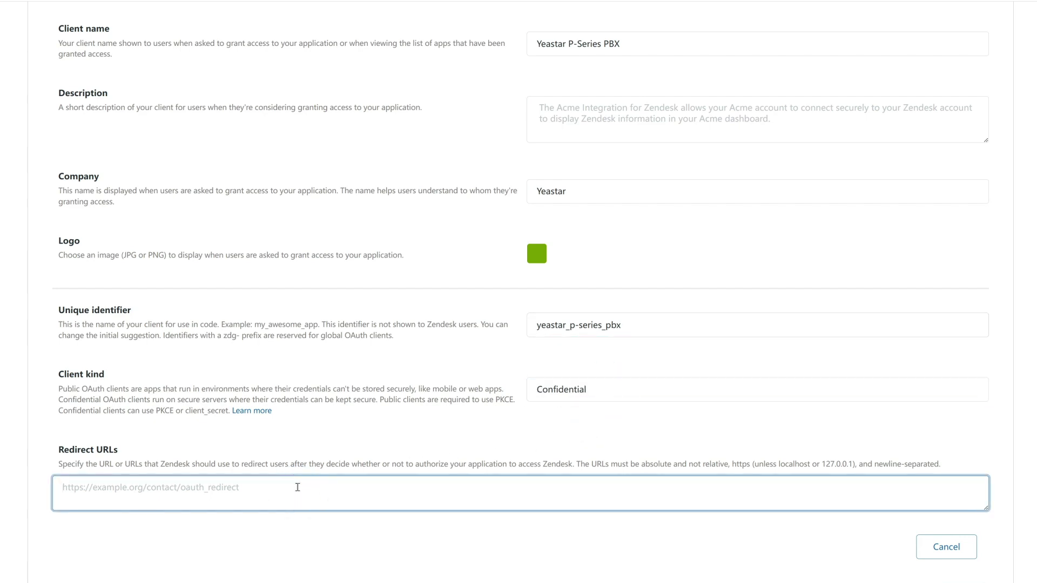
key(ctrl+v)
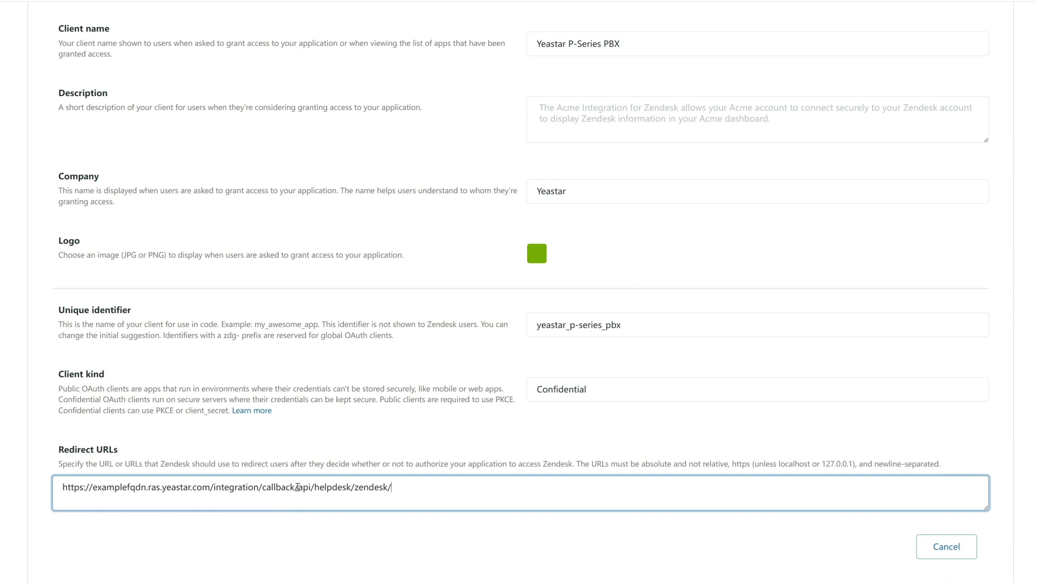
click(965, 580)
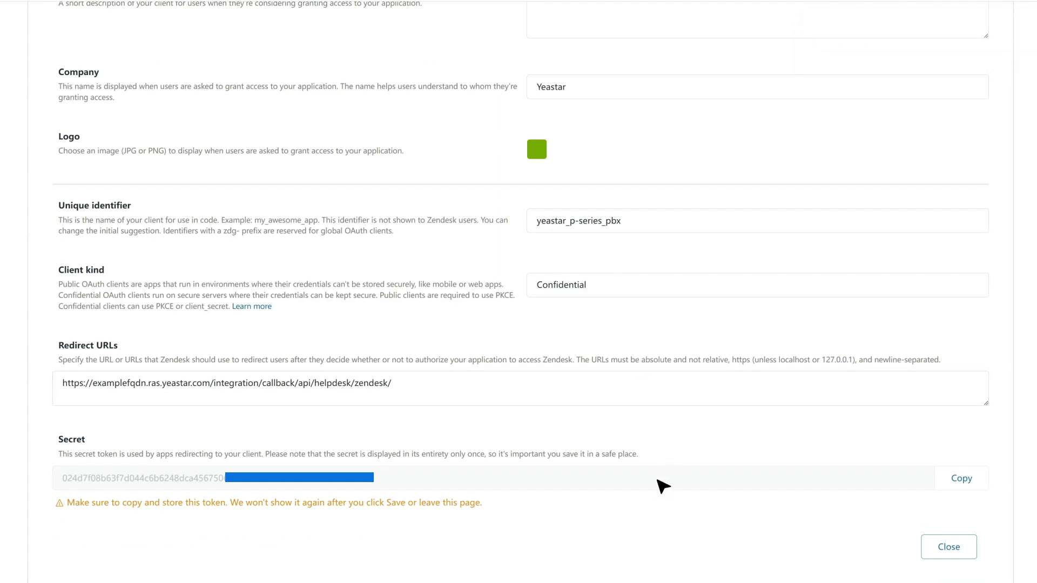
Copy the new OAuth client's secret.
click(969, 485)
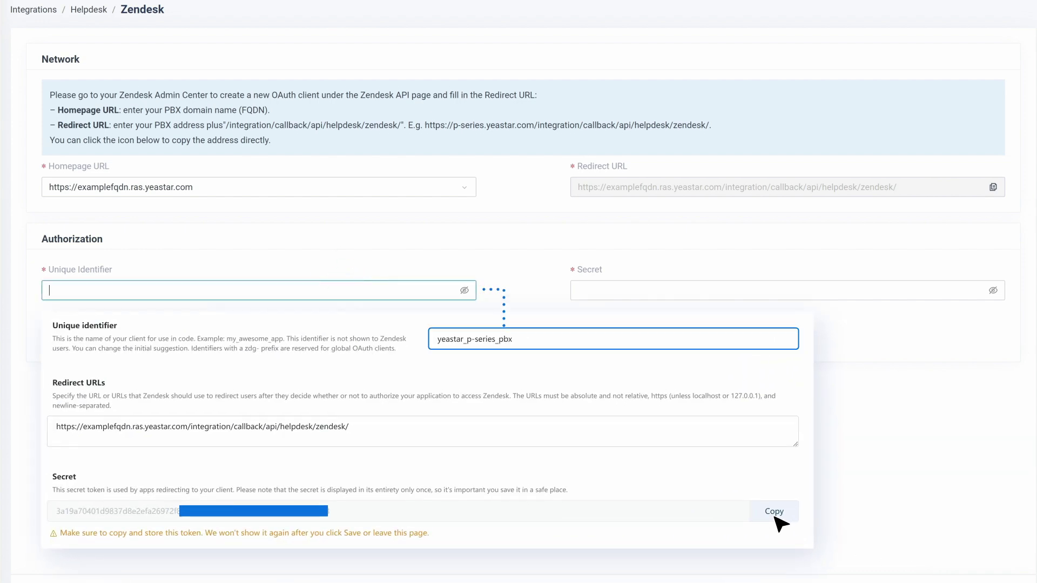
Paste the unique identifier and secret, enter subdomain yeastar5643, and save the Zendesk connection.
key(ctrl+v)
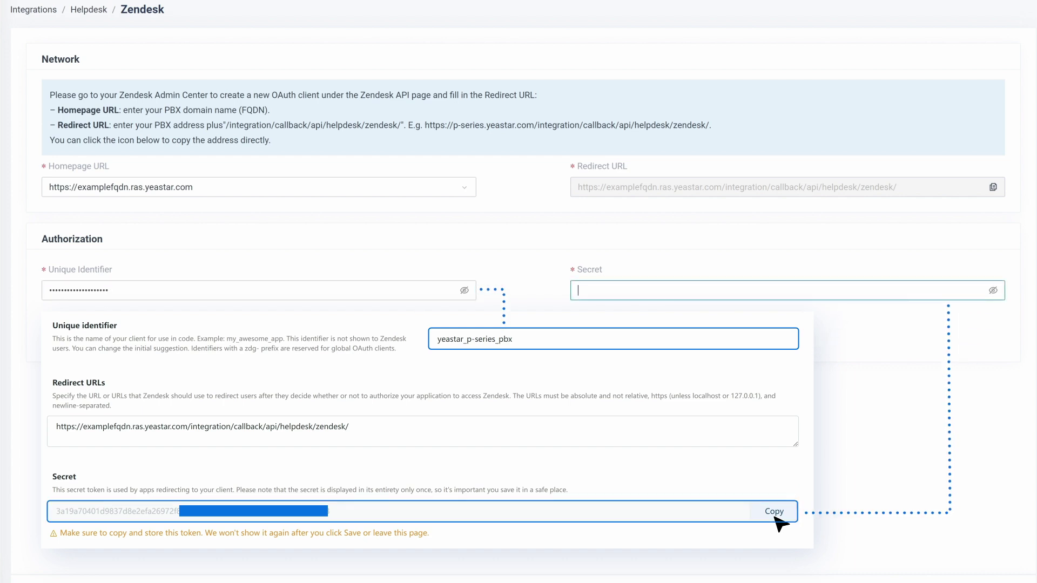
key(ctrl+v)
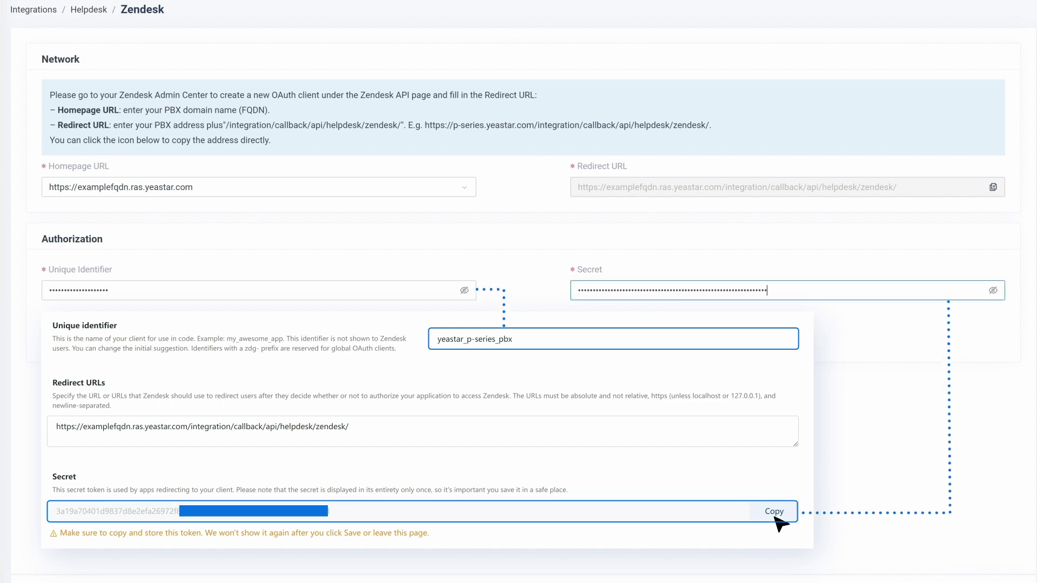
click(425, 340)
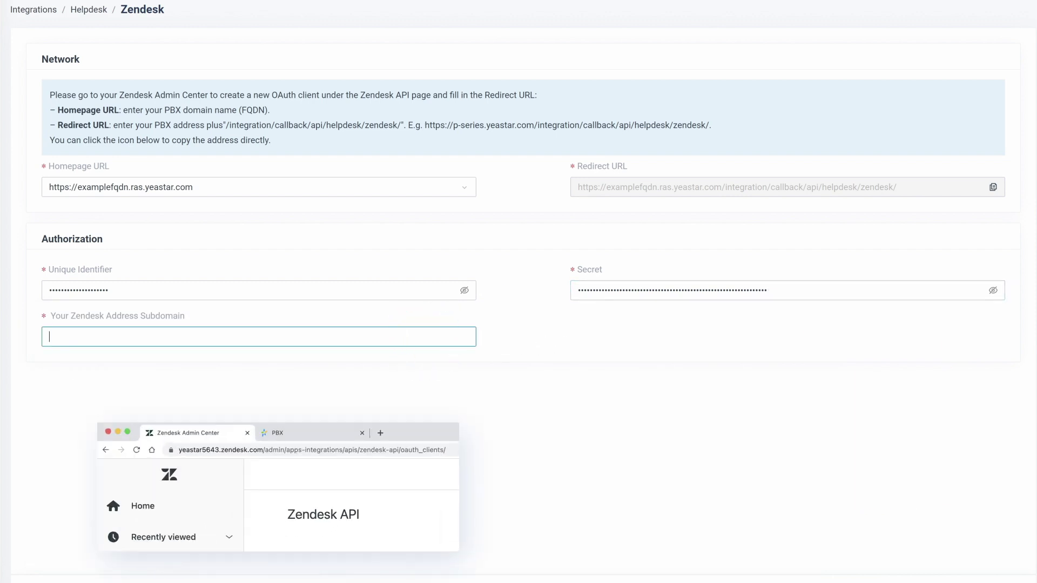
text(yeastar5643)
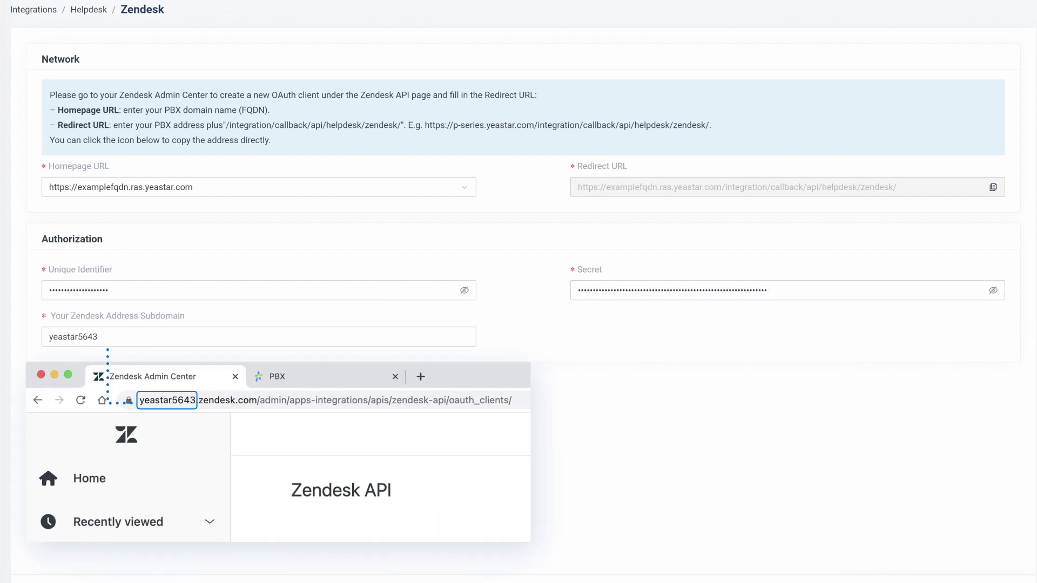
scroll(100, 548, down, 2)
click(55, 551)
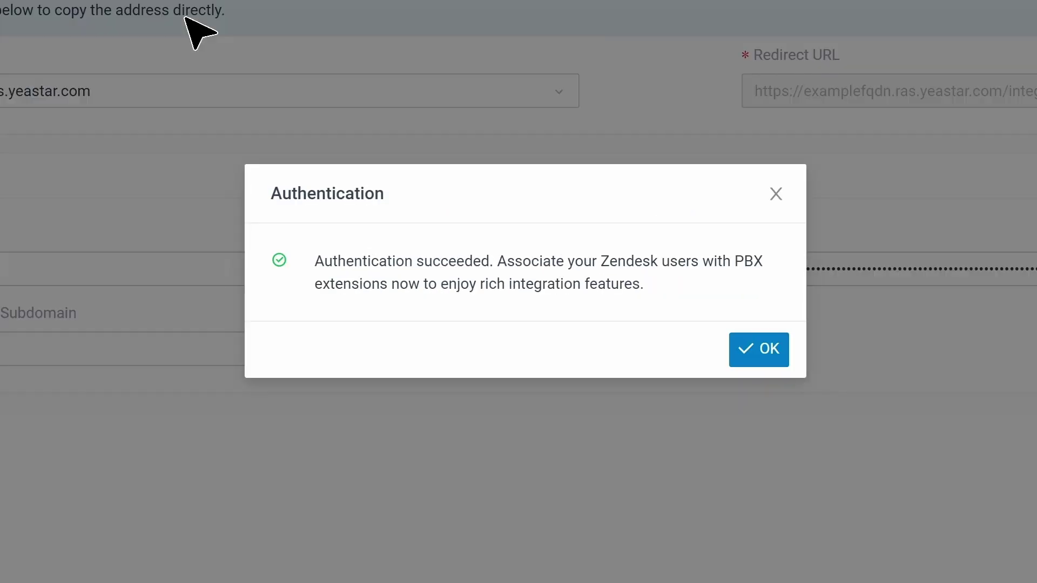
Acknowledge the Authentication succeeded dialog so the integration shows Connected.
click(764, 348)
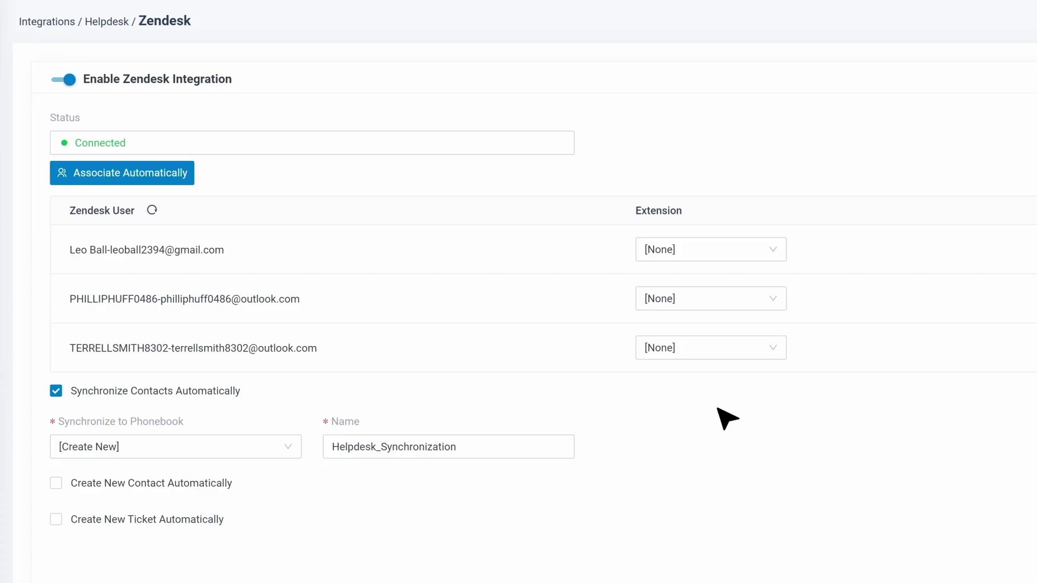
click(784, 258)
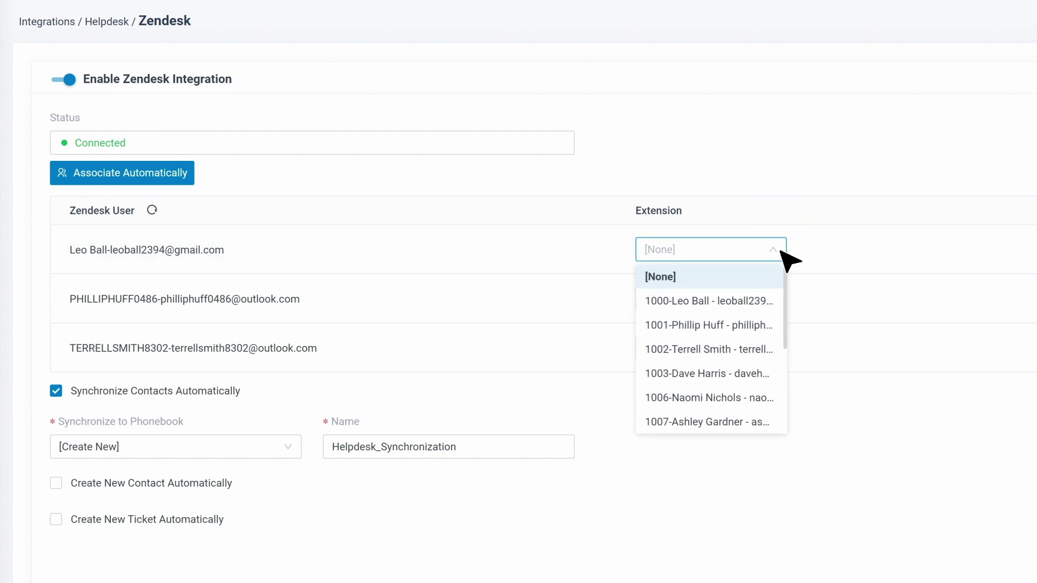
click(771, 298)
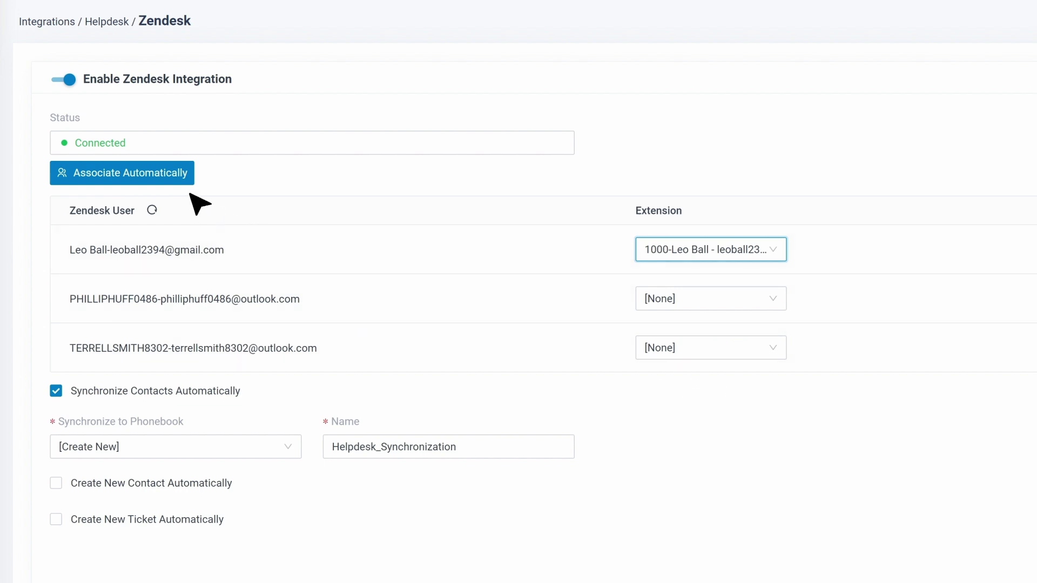
click(173, 179)
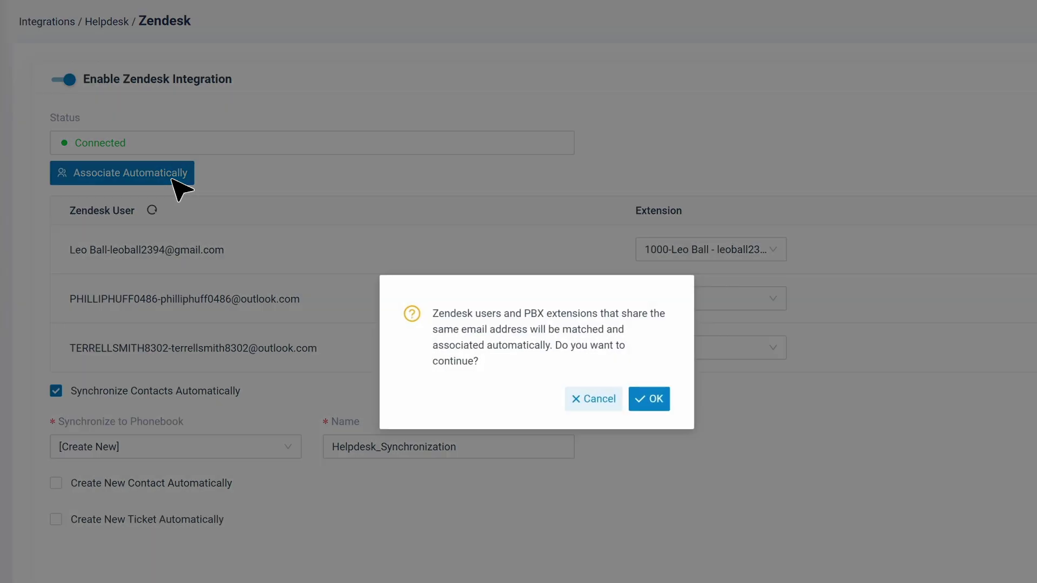
click(653, 402)
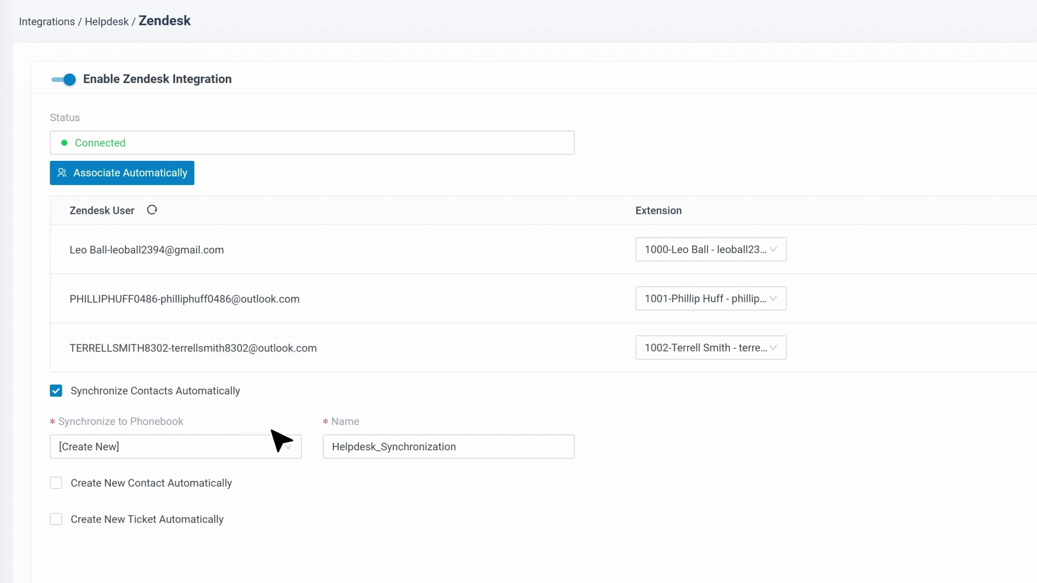
Keep [Create New] phonebook renamed Zendesk_Synchronization and enable Create New Contact Automatically.
click(291, 446)
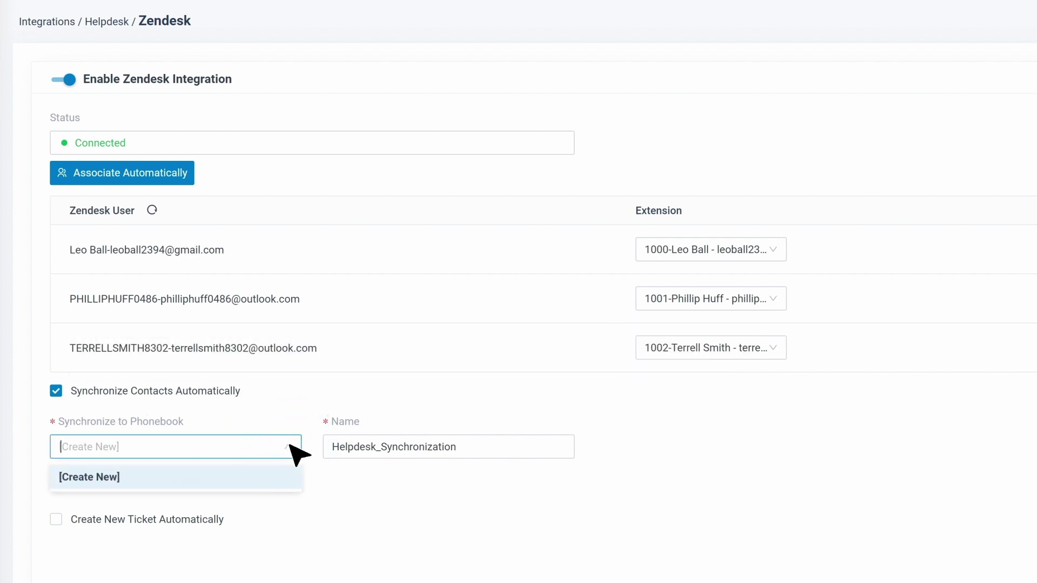
click(278, 479)
drag(332, 446, 356, 446)
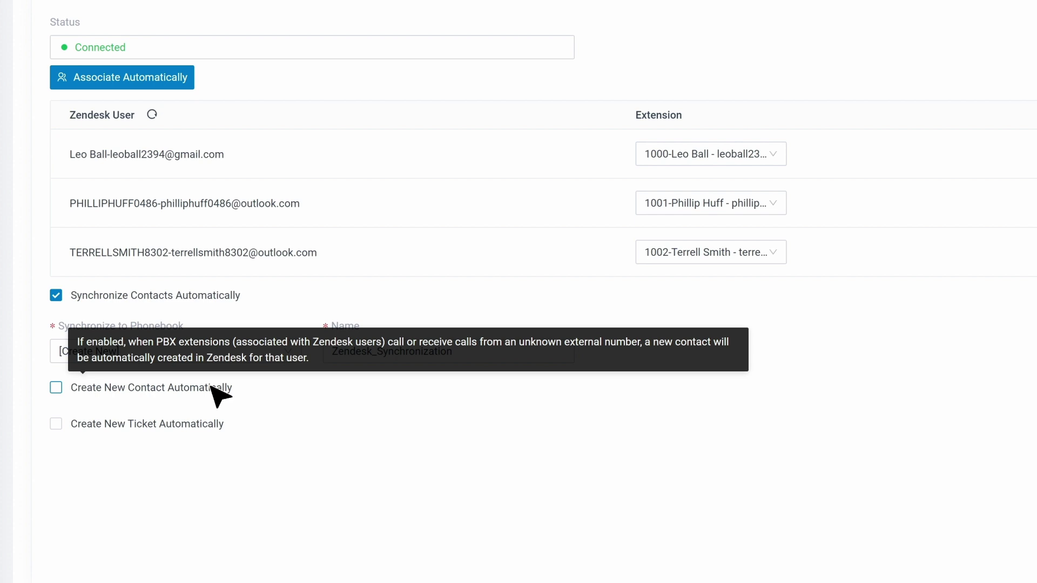
click(212, 388)
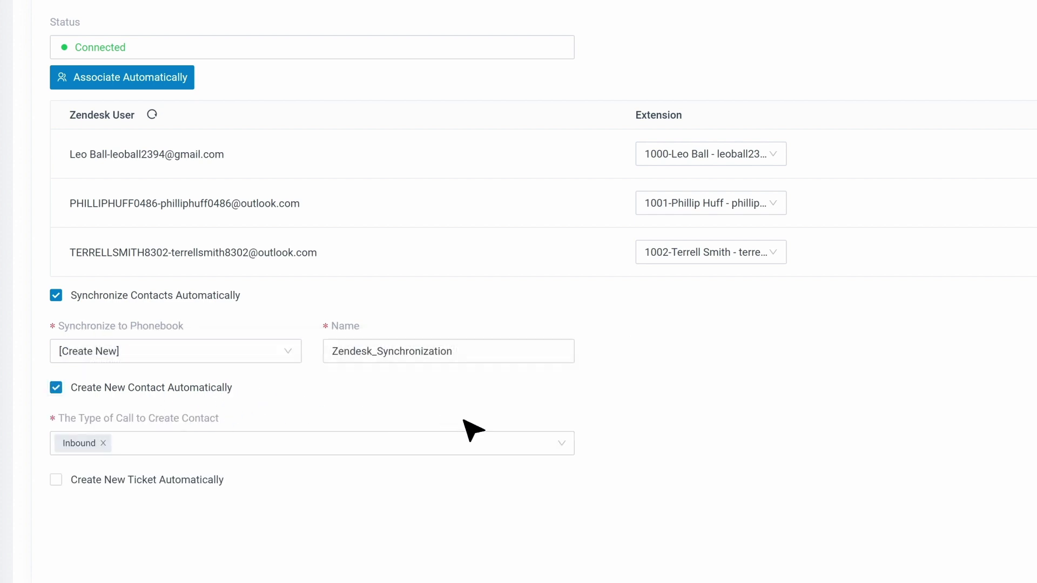
click(567, 444)
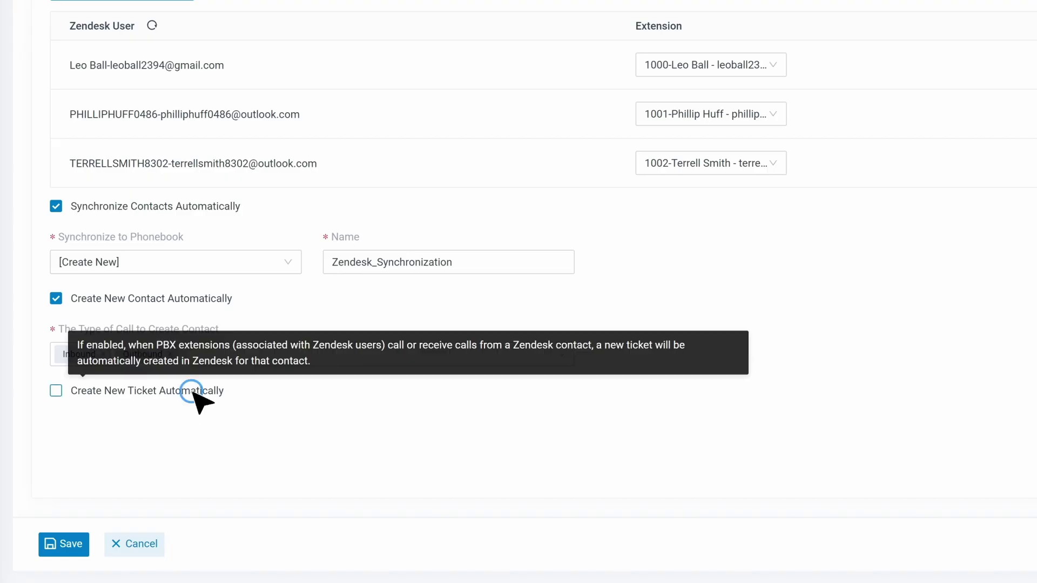
Enable automatic ticket creation Before the Call for Inbound and Outbound, and save the integration.
click(192, 391)
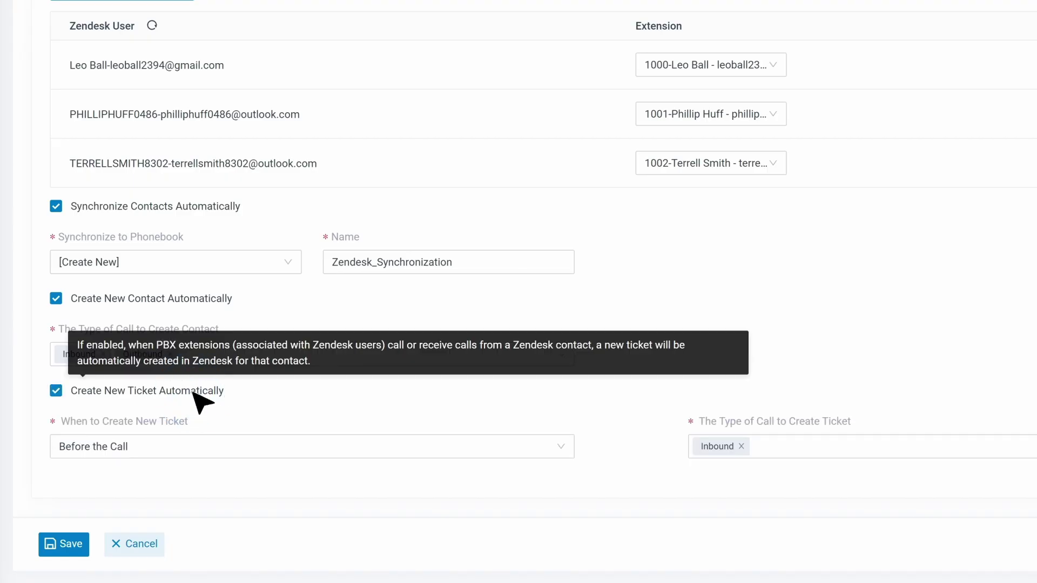
click(566, 448)
click(540, 402)
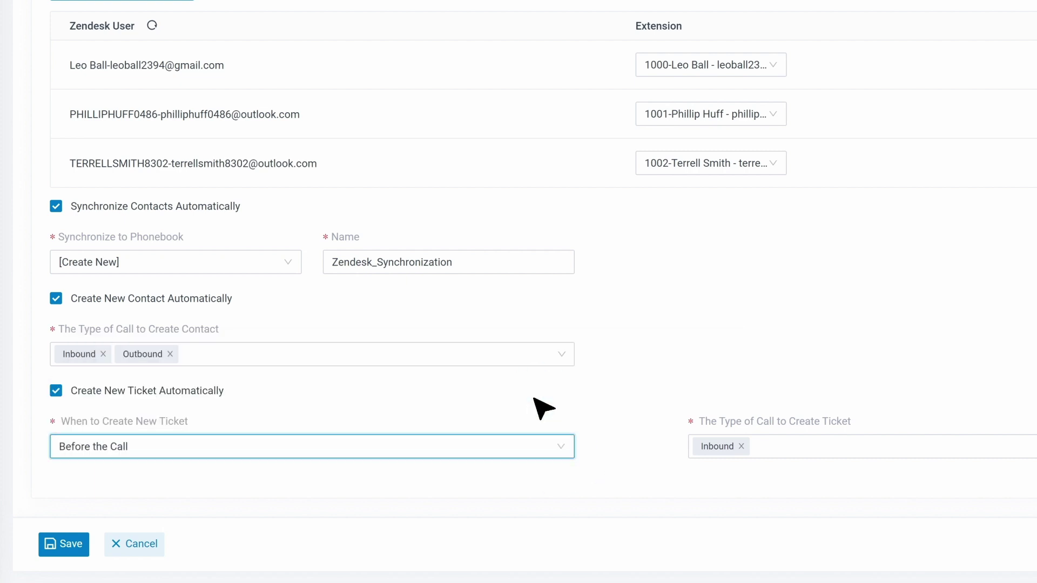
click(887, 447)
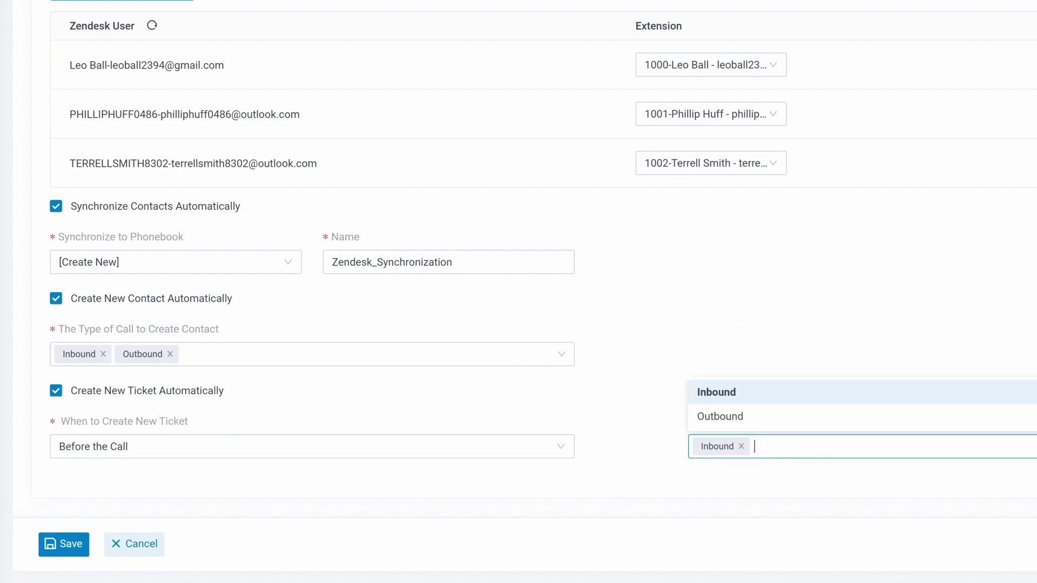
click(1020, 417)
click(1025, 490)
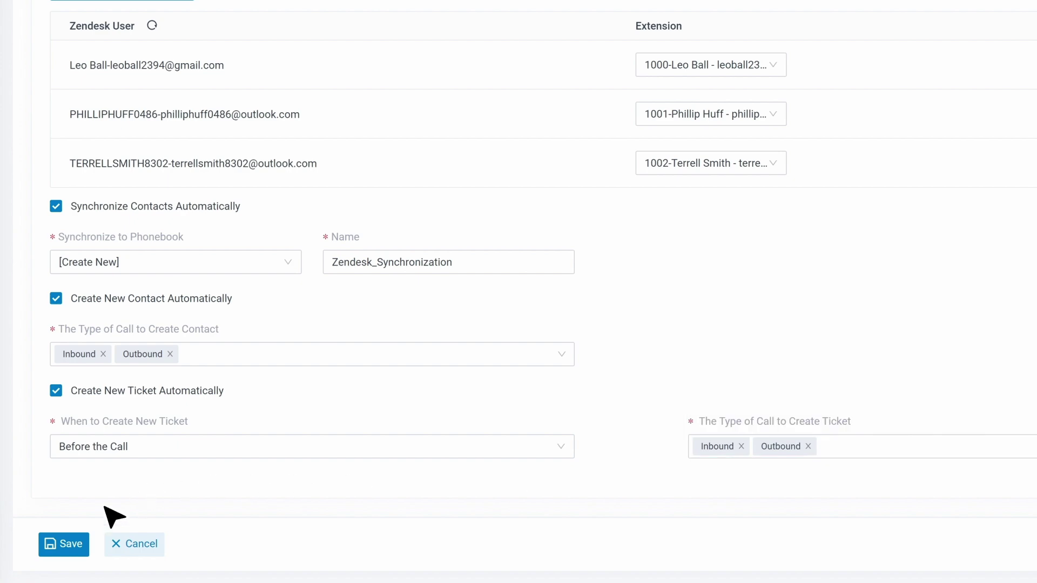
click(71, 545)
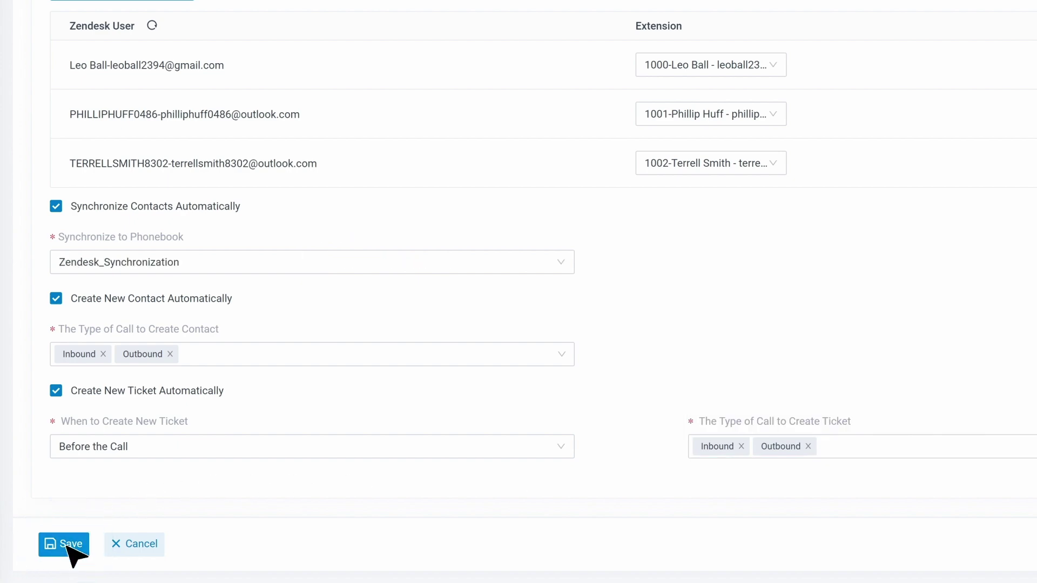